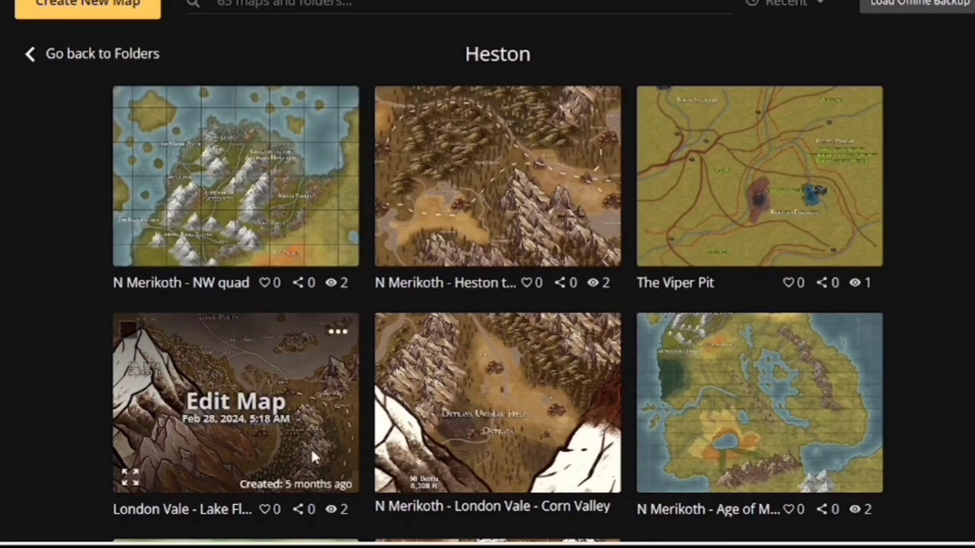
Browse the maps in the Heston folder and open the details of the N Merikoth - Age of M... map, then return to the overview
scroll(23, 304, down, 5)
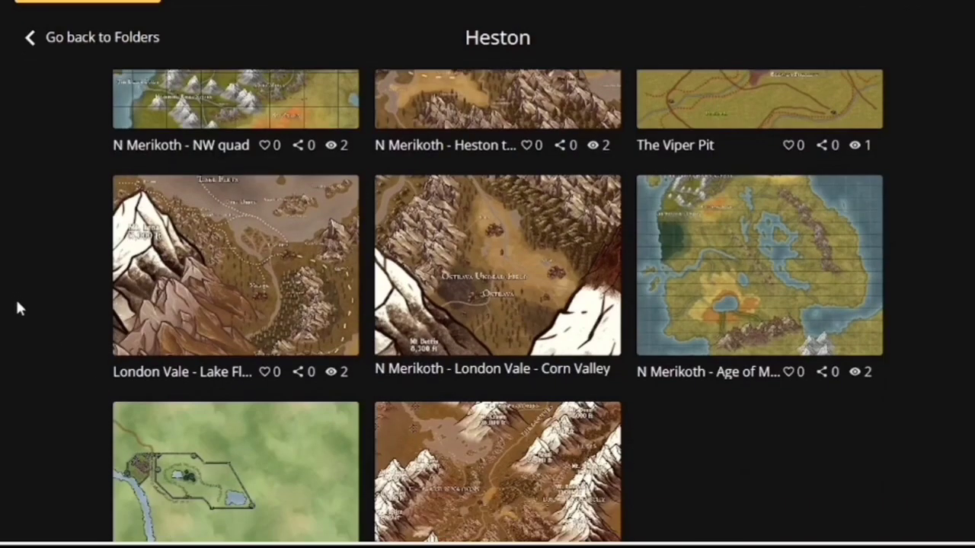
mouse_move(510, 325)
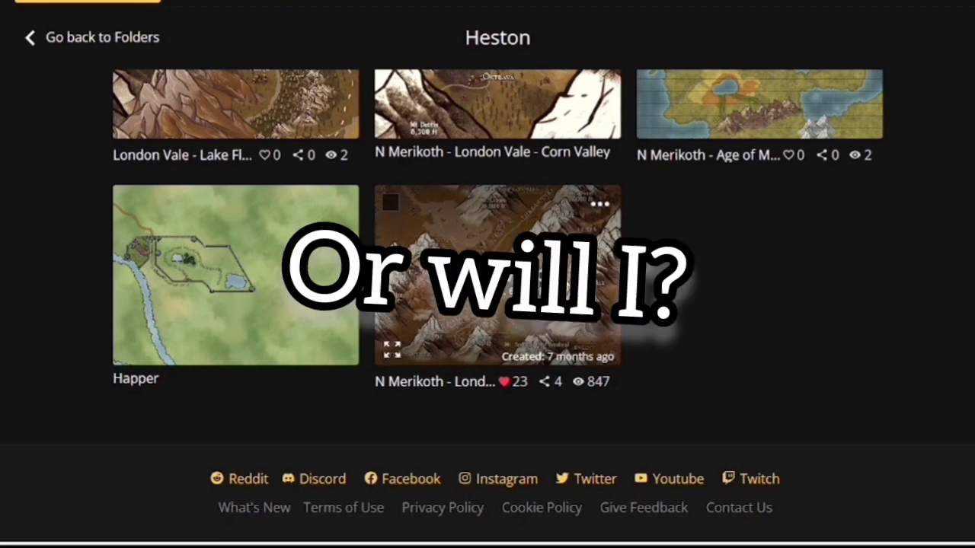
scroll(760, 340, up, 5)
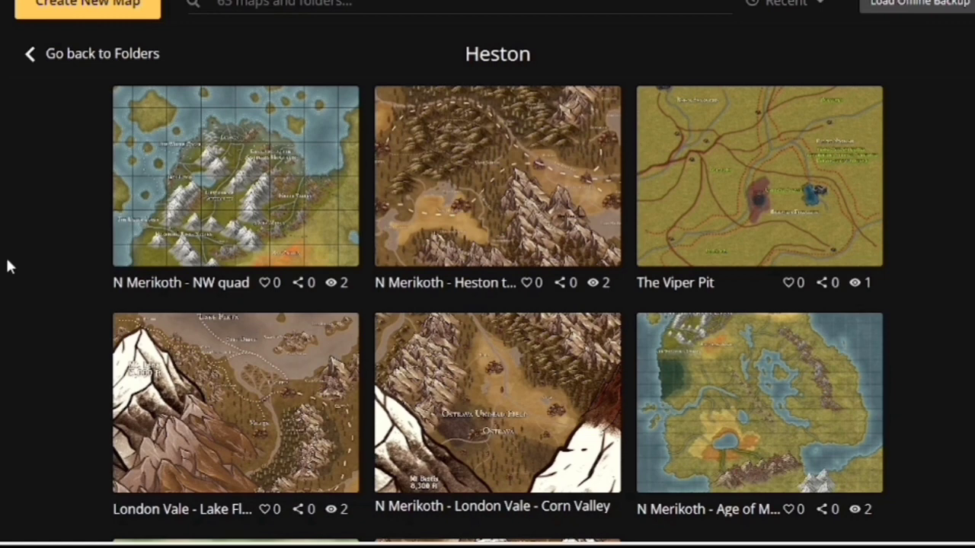
scroll(7, 265, down, 2)
scroll(7, 266, up, 2)
scroll(7, 266, down, 2)
mouse_move(822, 263)
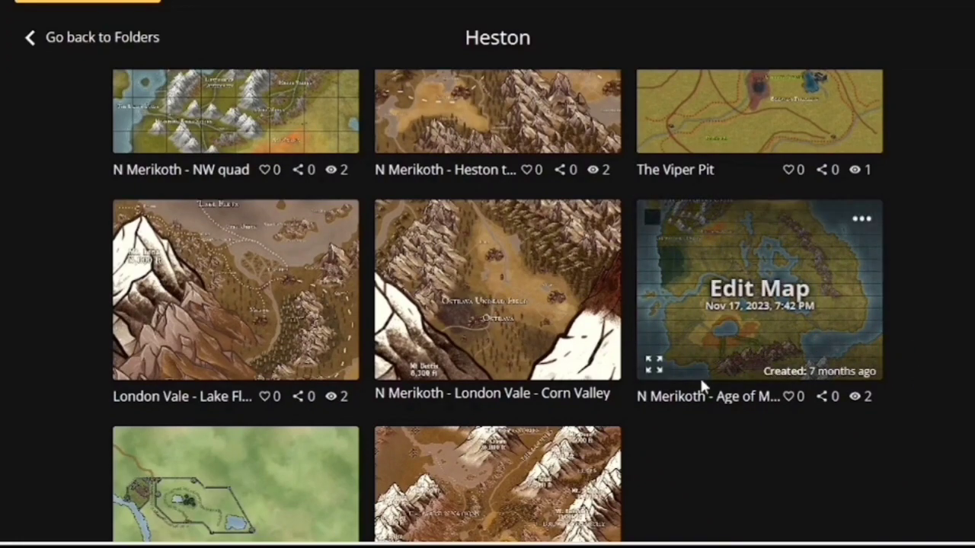
click(654, 366)
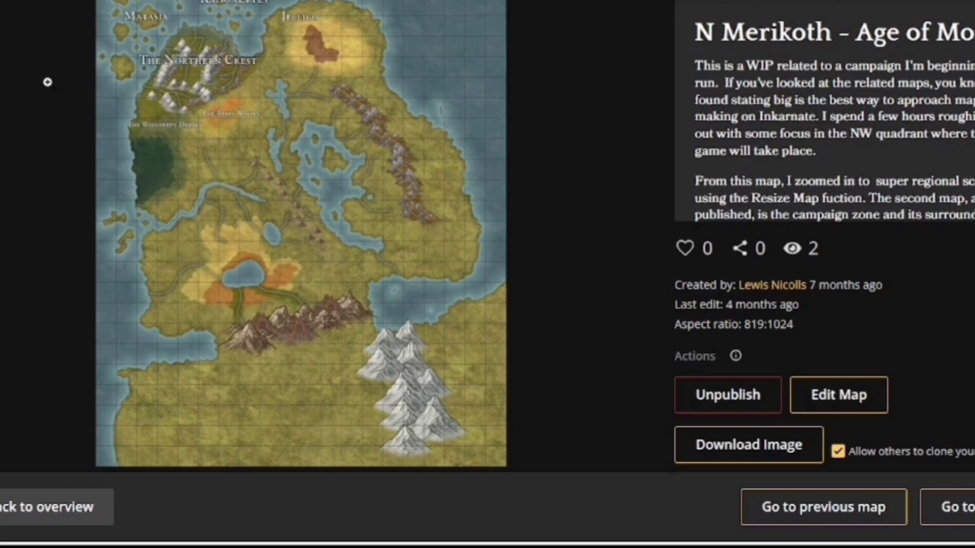
click(35, 515)
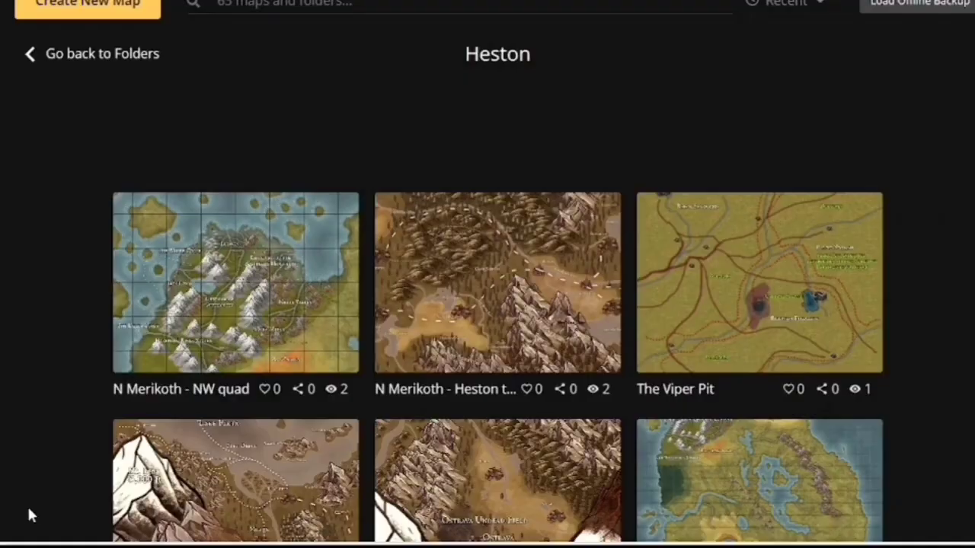
Open the details of the N Merikoth - NW quad map and return to the folder overview
scroll(1, 318, down, 3)
scroll(99, 285, down, 1)
scroll(91, 311, up, 3)
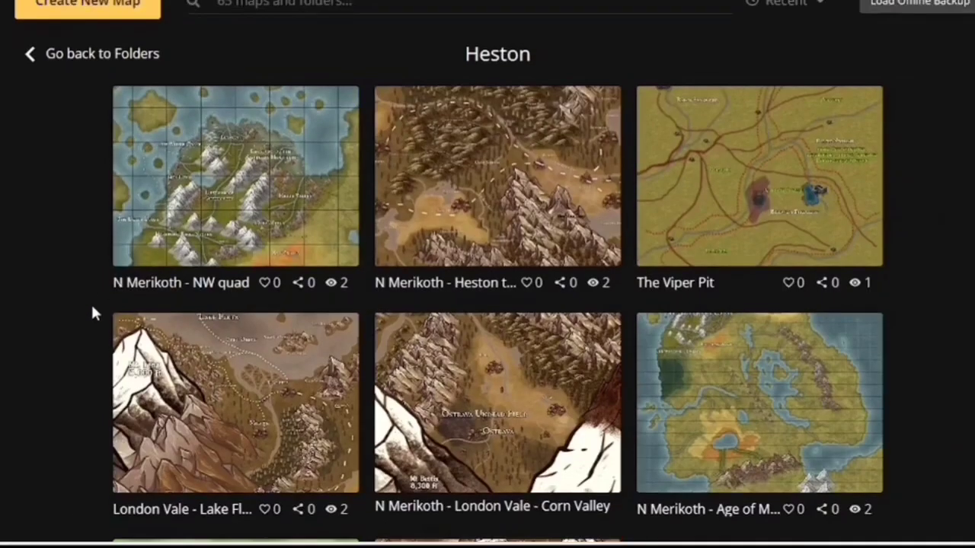
click(130, 252)
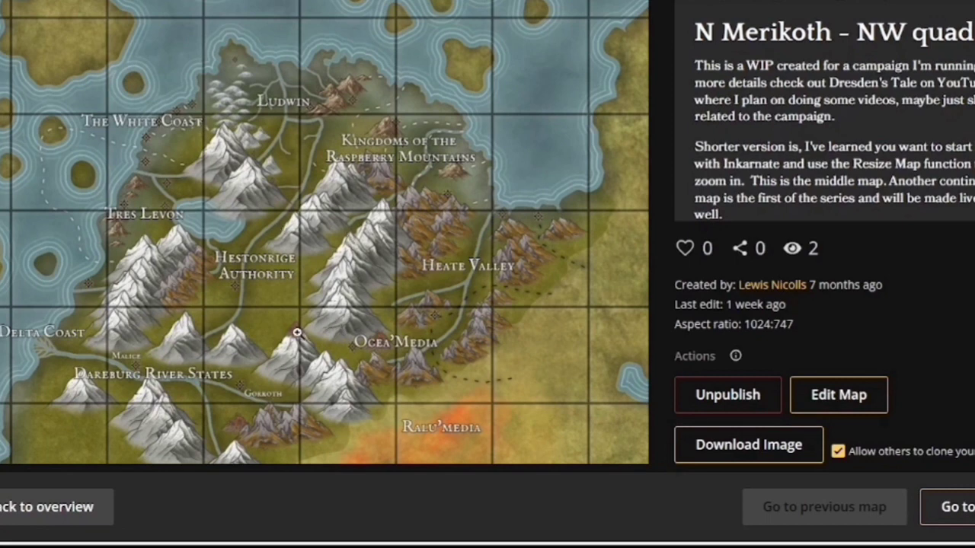
click(88, 507)
Open the London Vale map in the editor, inspect the Heston area up close, and leave back to the maps list
click(324, 371)
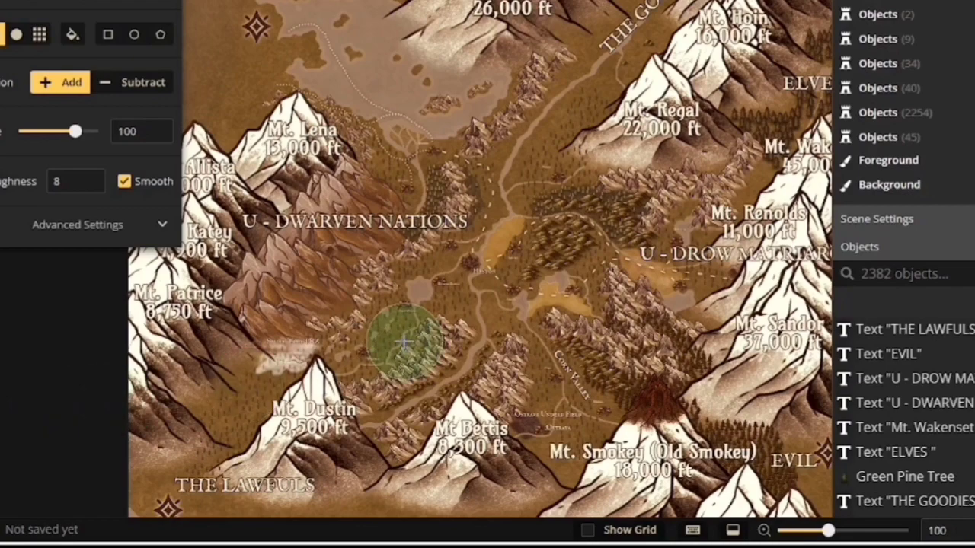
scroll(406, 343, up, 1)
scroll(405, 343, up, 5)
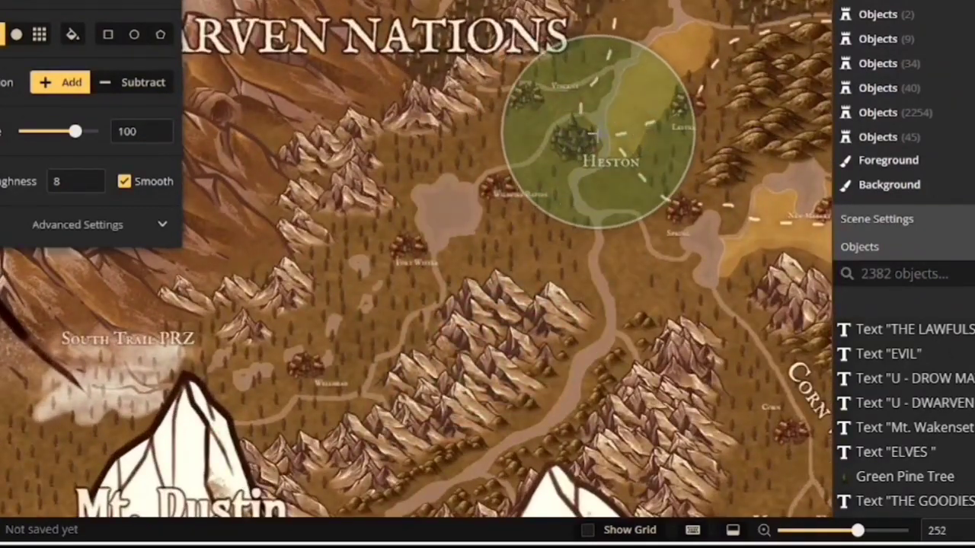
scroll(533, 282, down, 3)
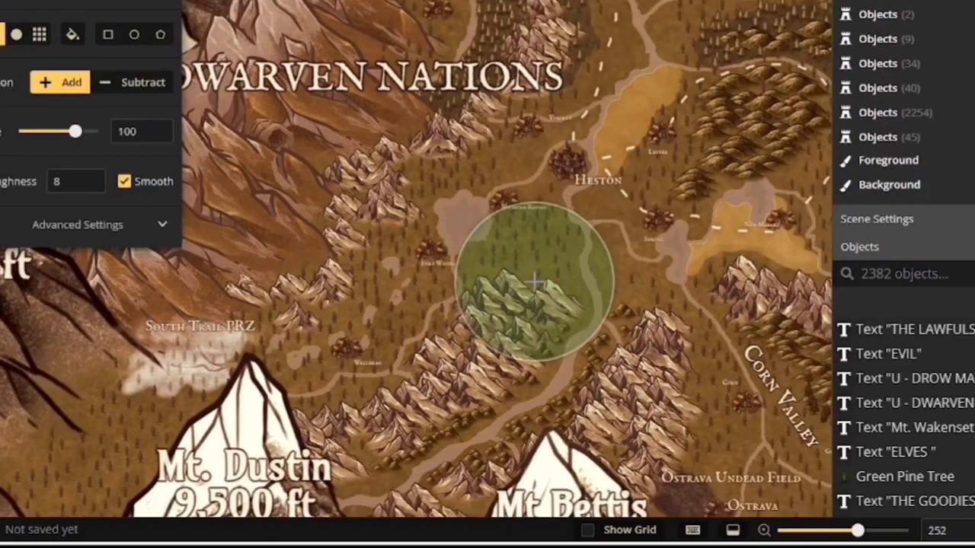
scroll(533, 292, down, 1)
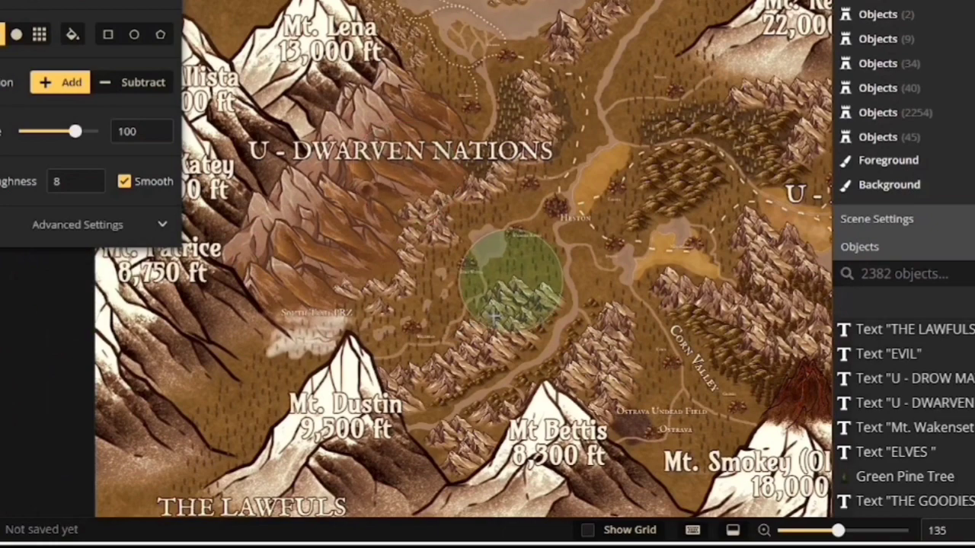
scroll(562, 285, down, 3)
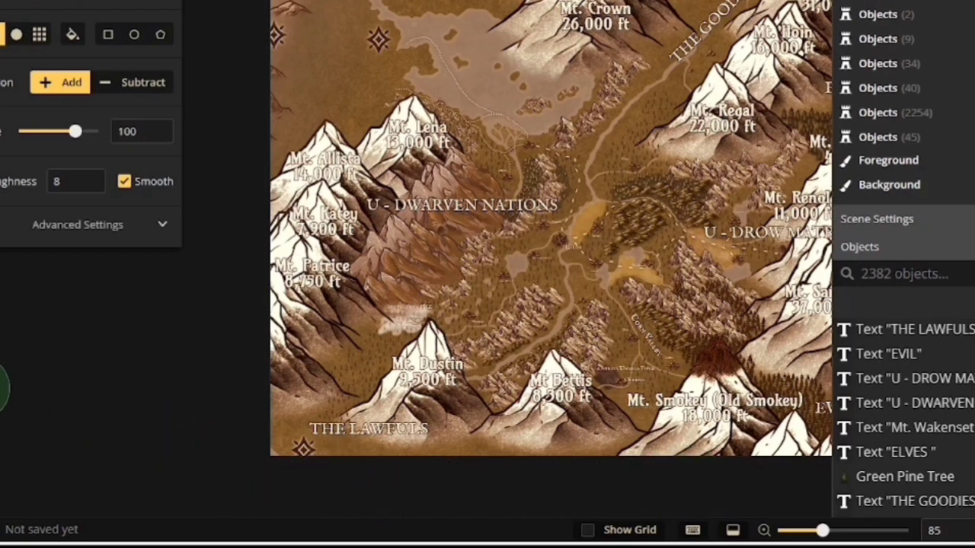
click(2, 1)
click(46, 262)
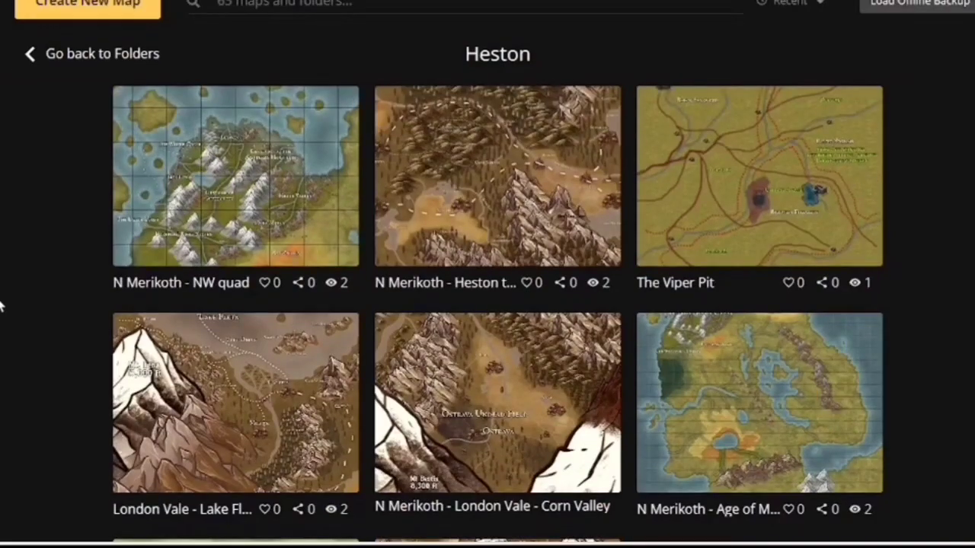
Open the N Merikoth - NW quad map in the editor around the Dareburg River States area
mouse_move(195, 196)
mouse_move(354, 137)
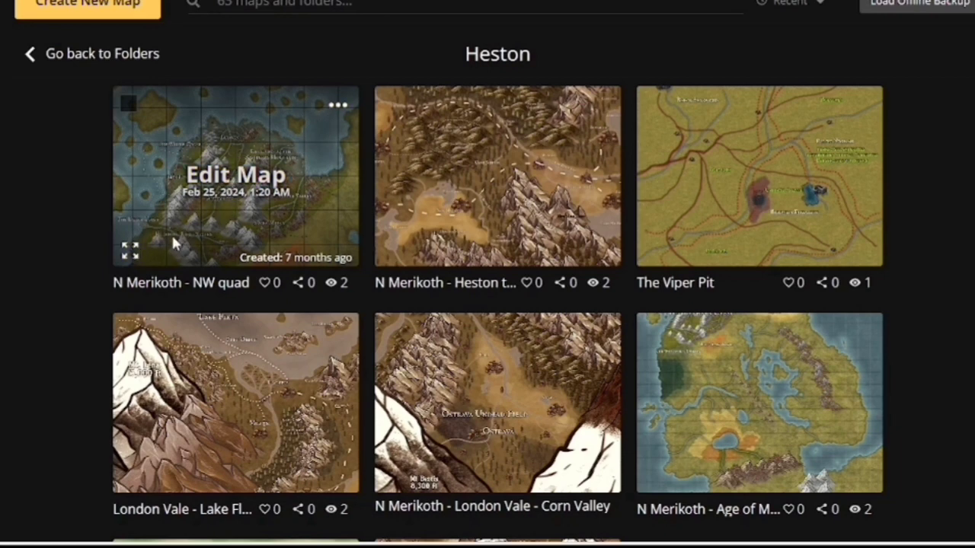
click(238, 175)
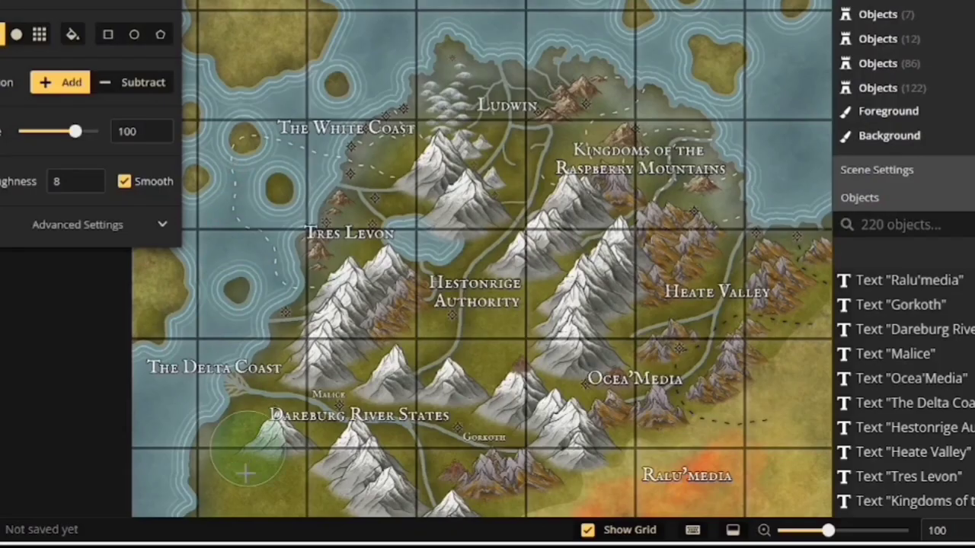
scroll(261, 441, up, 3)
scroll(264, 434, up, 2)
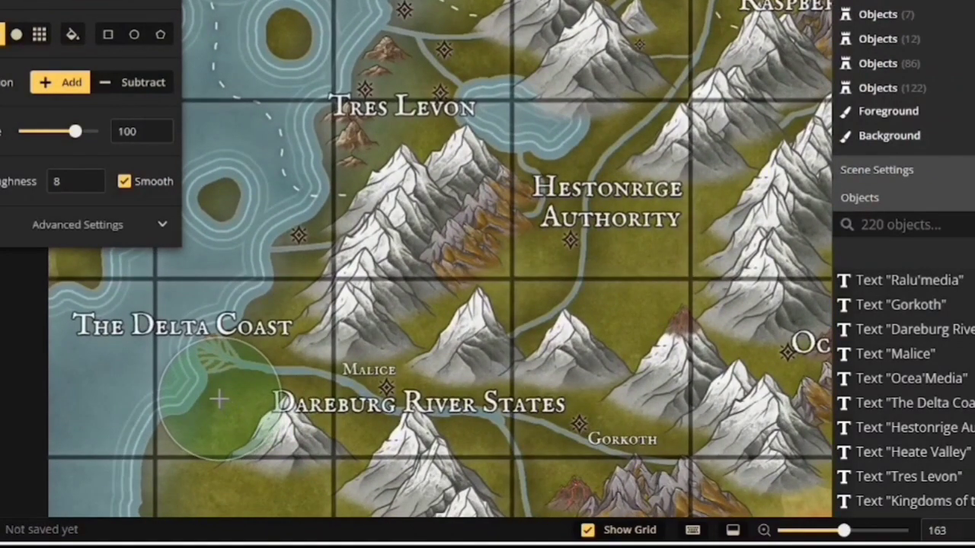
mouse_move(217, 406)
mouse_down()
mouse_move(257, 363)
mouse_move(267, 226)
mouse_move(254, 257)
mouse_up()
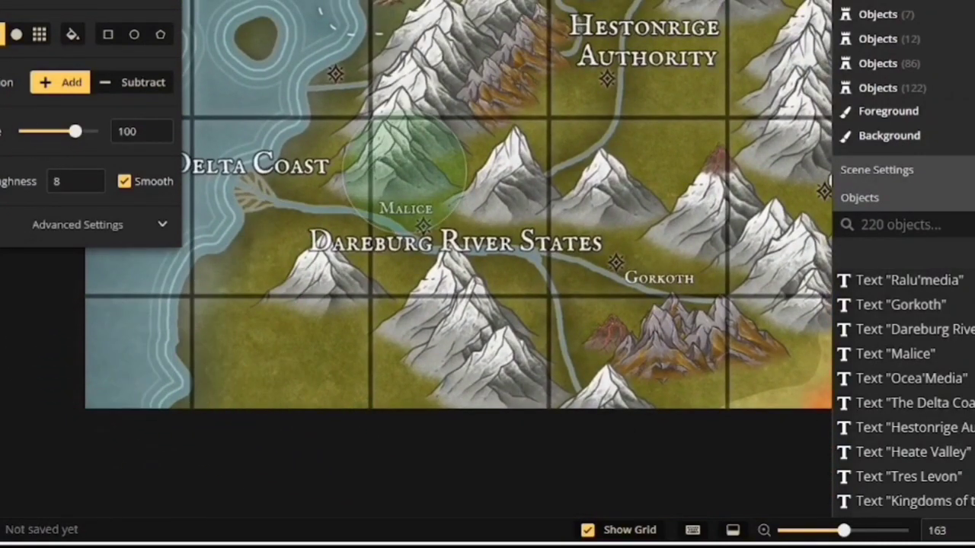
Create a new map from a region about 717 × 351 around Dareburg River States, removing objects outside the region
click(0, 0)
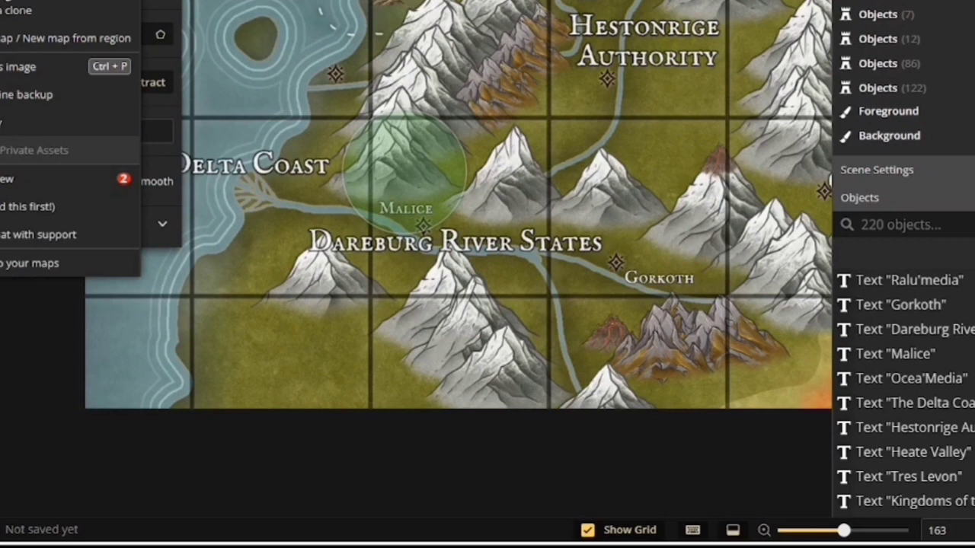
click(29, 45)
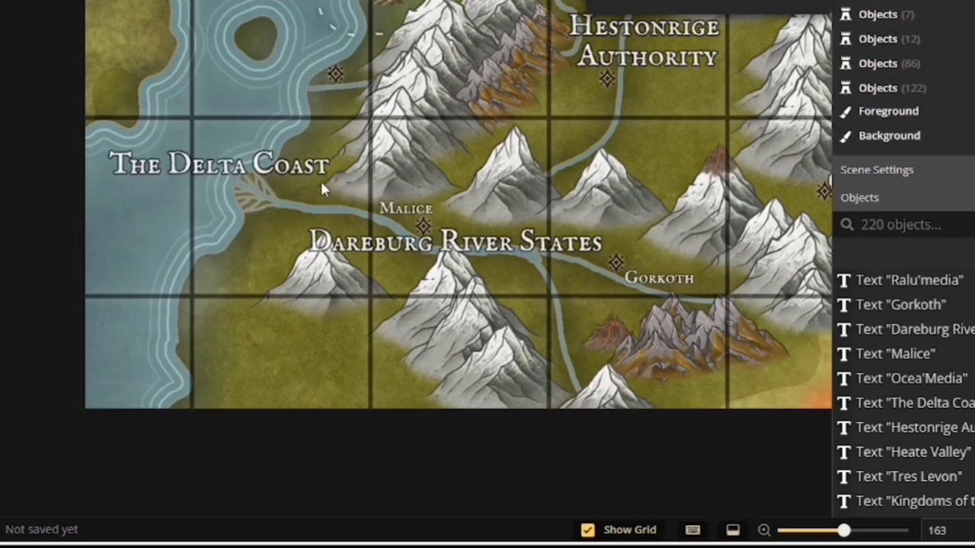
drag(321, 183, 772, 409)
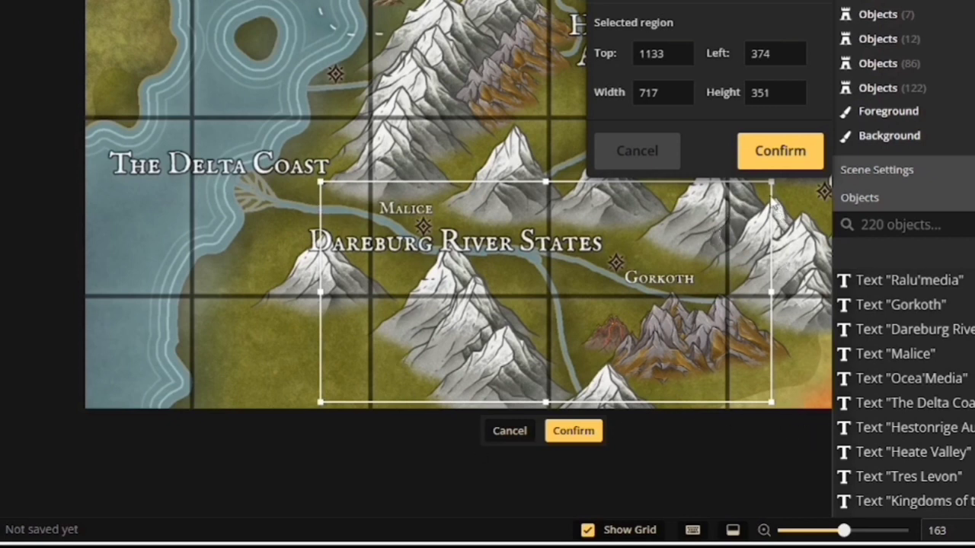
click(775, 157)
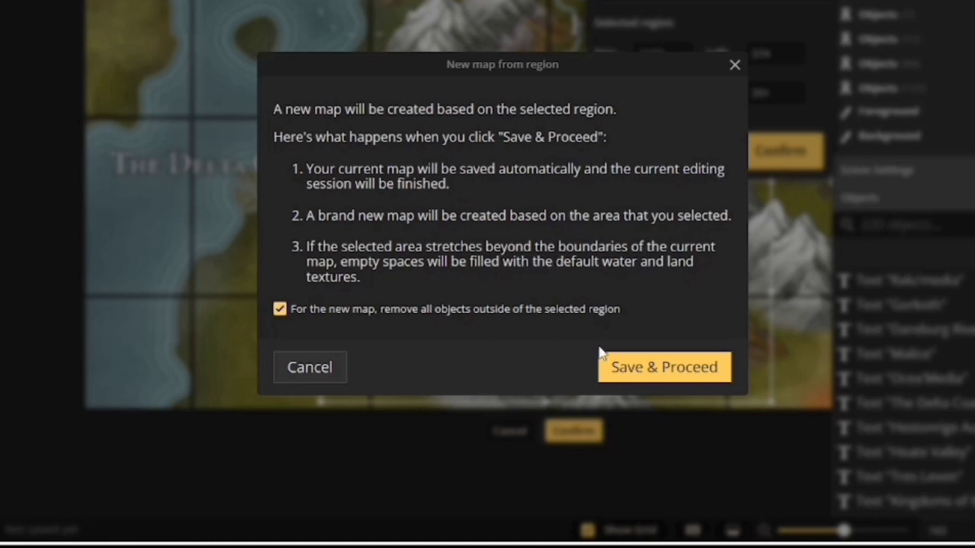
click(659, 369)
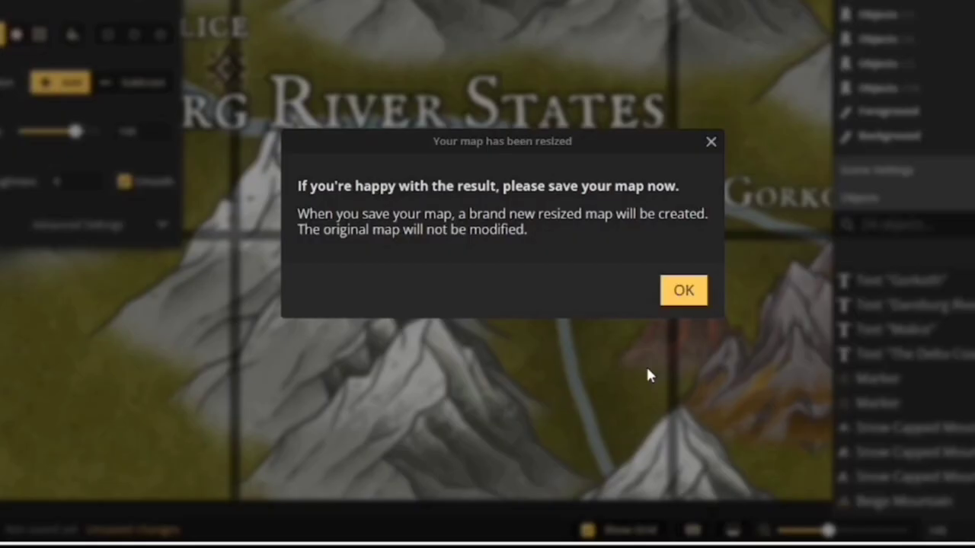
click(683, 290)
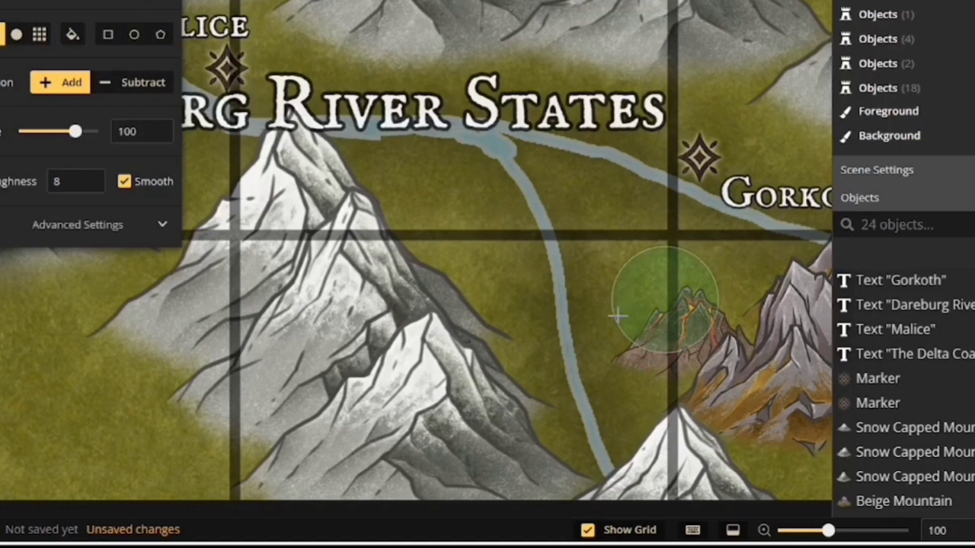
Inspect the new resized map across its area
scroll(431, 313, down, 4)
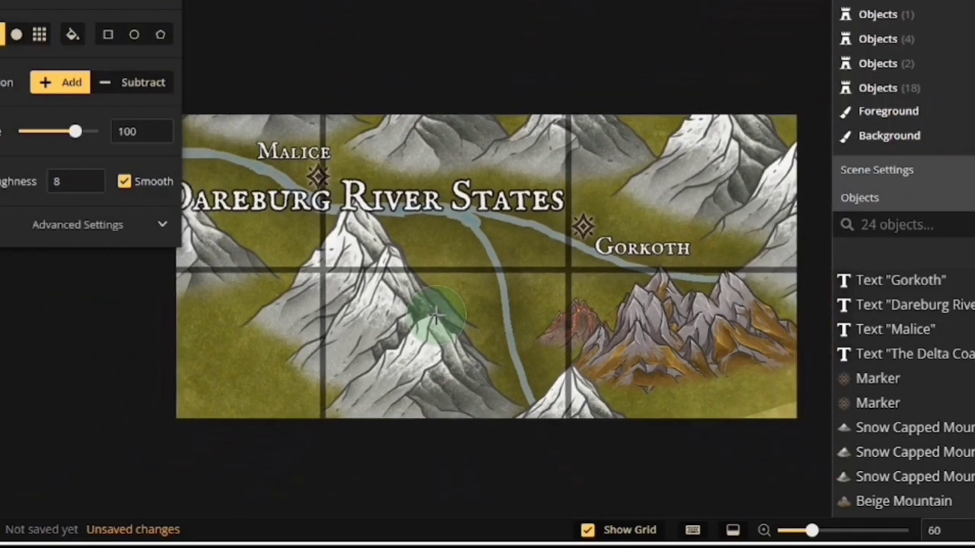
scroll(436, 316, up, 2)
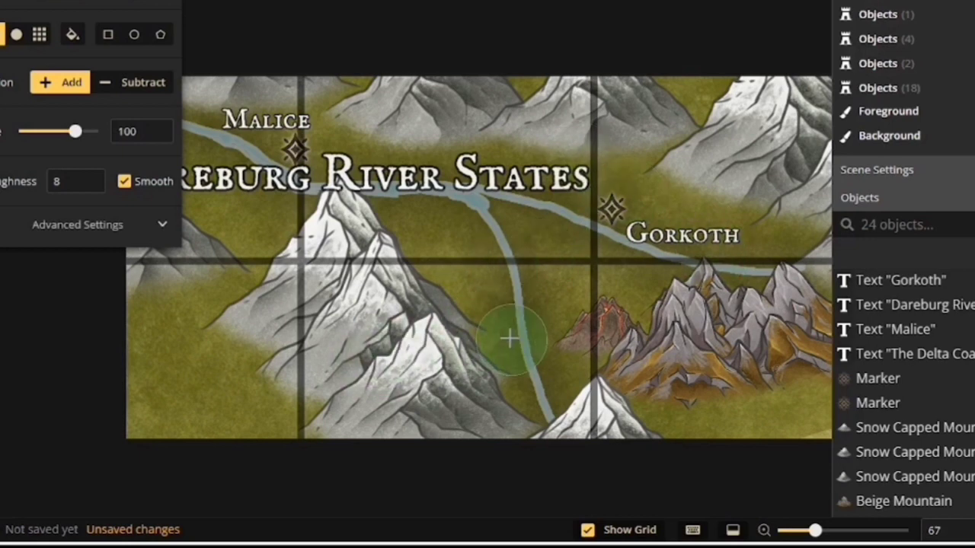
scroll(431, 327, up, 1)
scroll(431, 326, up, 8)
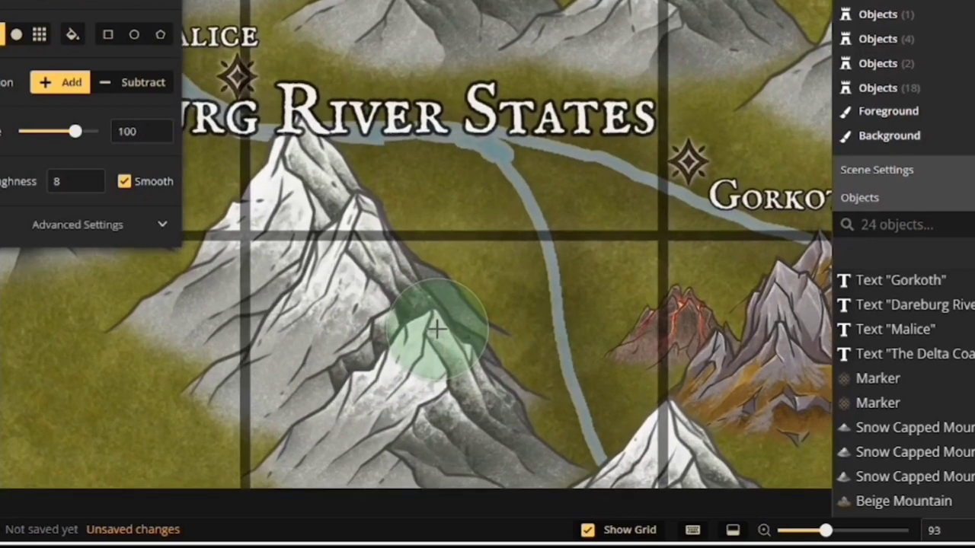
scroll(374, 382, up, 8)
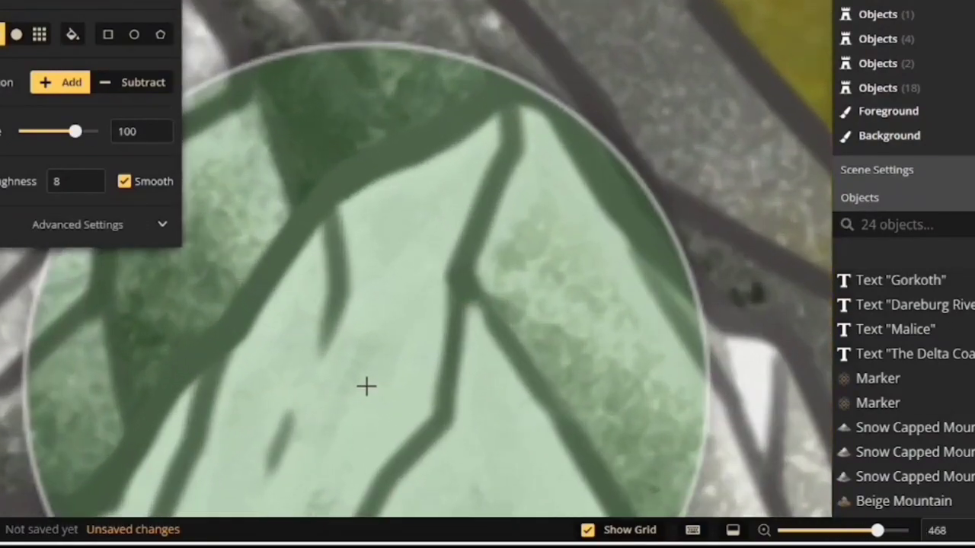
scroll(367, 387, down, 1)
scroll(369, 390, down, 8)
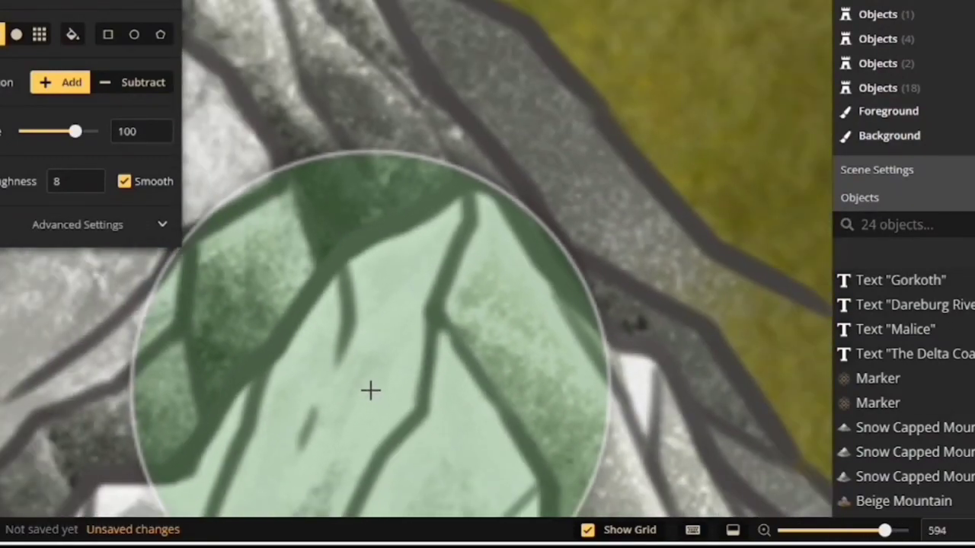
scroll(378, 381, down, 4)
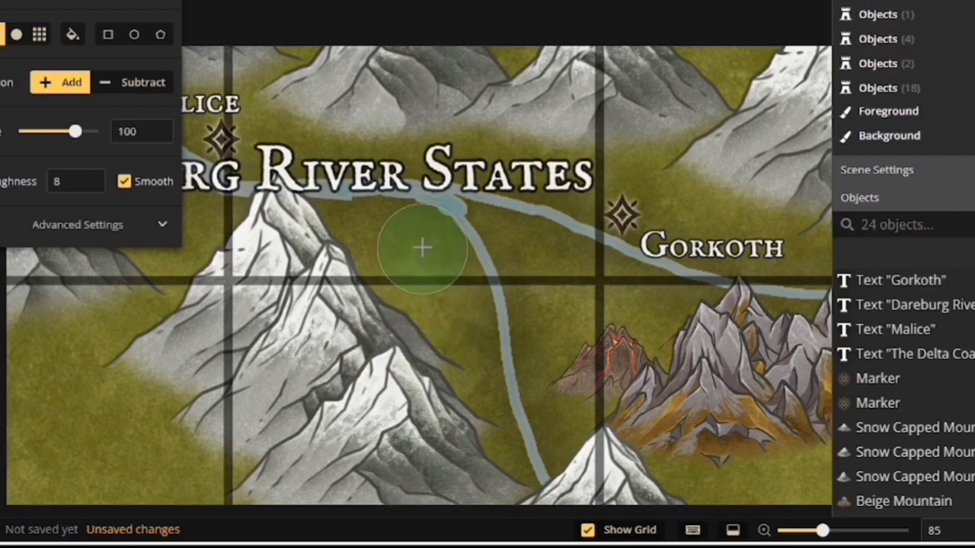
drag(414, 236, 542, 265)
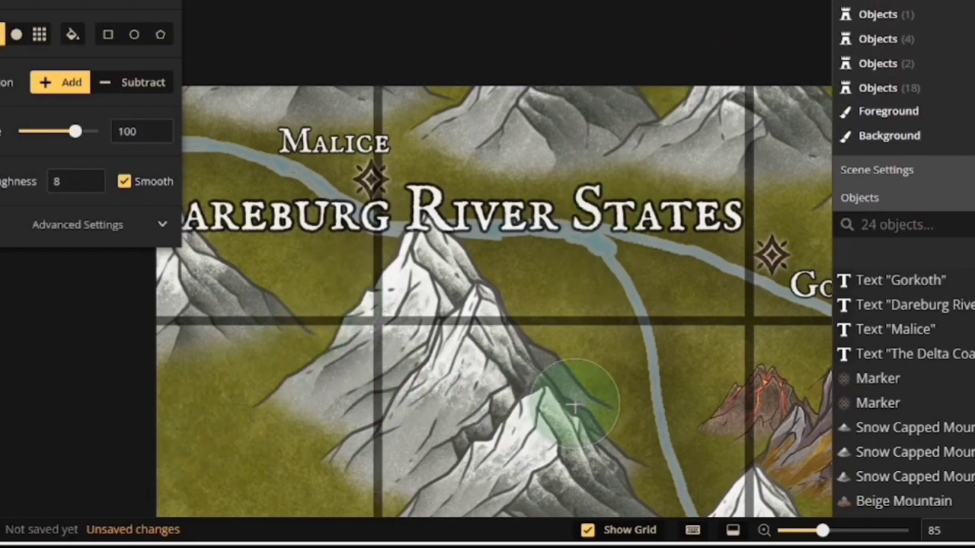
drag(599, 420, 343, 281)
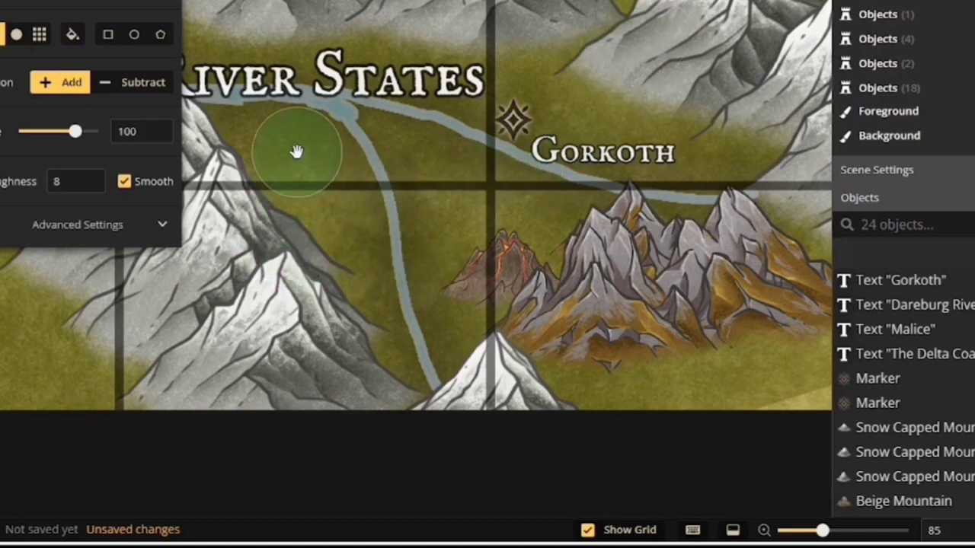
mouse_move(305, 153)
mouse_down()
mouse_move(429, 188)
mouse_move(403, 196)
mouse_move(431, 198)
mouse_move(415, 206)
mouse_up()
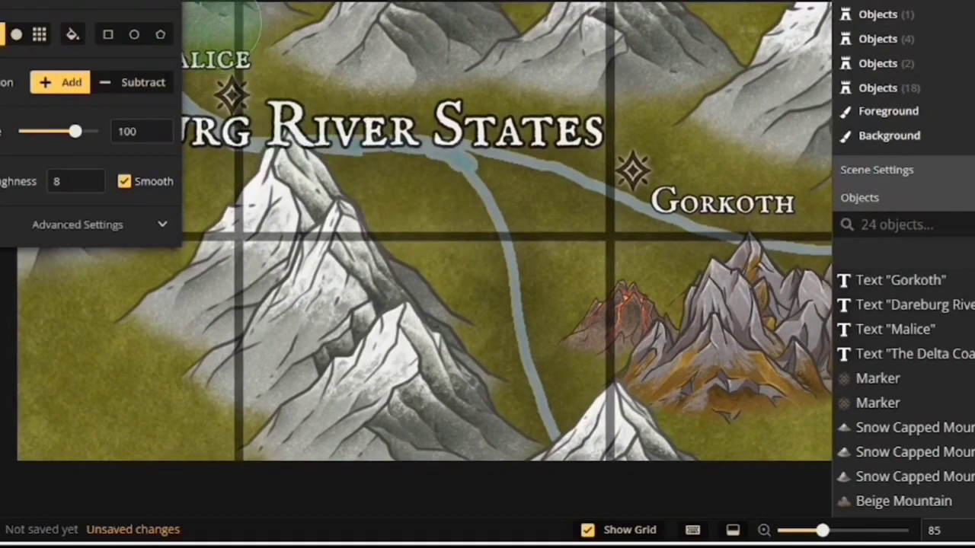
click(404, 172)
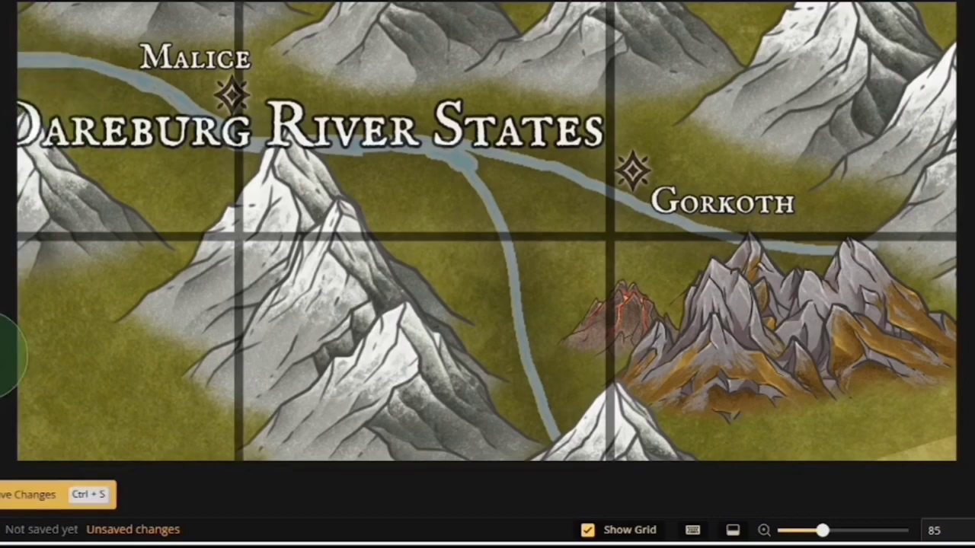
Save the new map under the name Dareburg Valley
key(ctrl+s)
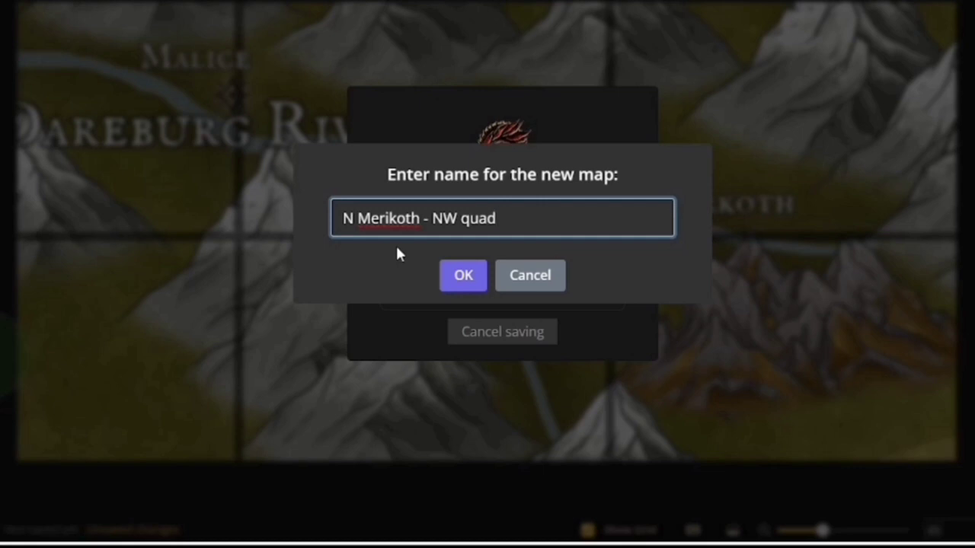
key(BackSpace)
key(BackSpace)
key(BackSpace)
key(BackSpace)
key(BackSpace)
key(BackSpace)
key(BackSpace)
key(BackSpace)
key(BackSpace)
key(BackSpace)
key(BackSpace)
key(BackSpace)
key(BackSpace)
key(BackSpace)
key(BackSpace)
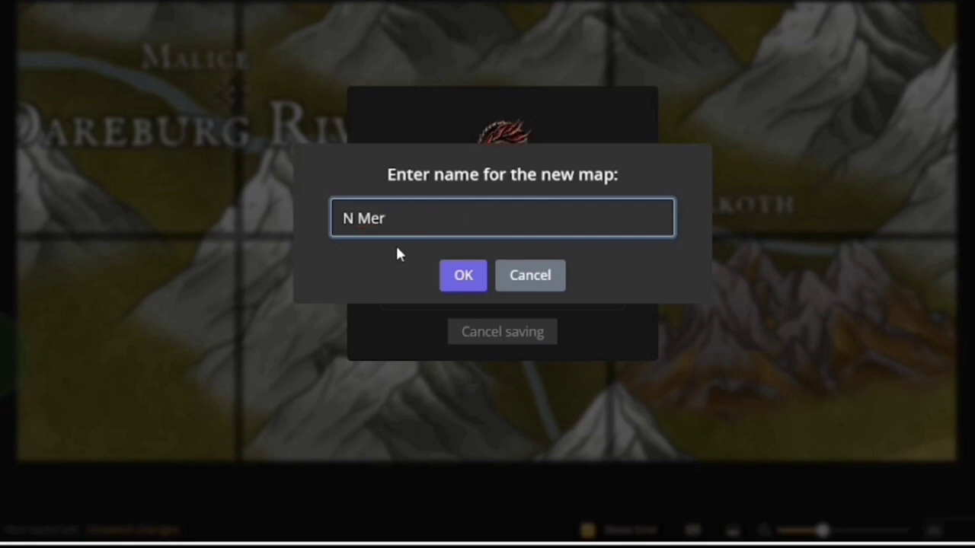
key(BackSpace)
key(BackSpace)
key(BackSpace)
key(BackSpace)
key(BackSpace)
text(Darebur)
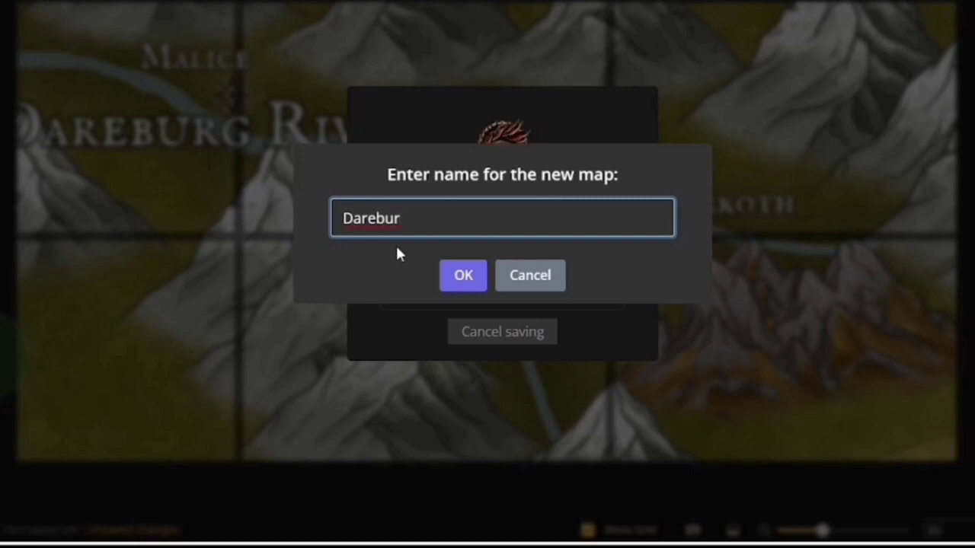
text(g Valley)
click(471, 278)
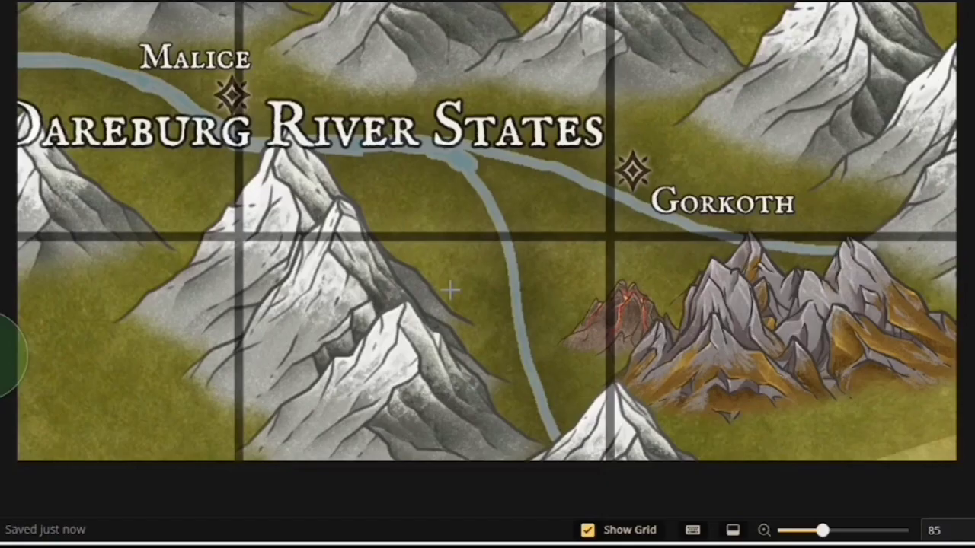
Select the mountain object above Gorkoth to open its properties
scroll(522, 233, down, 3)
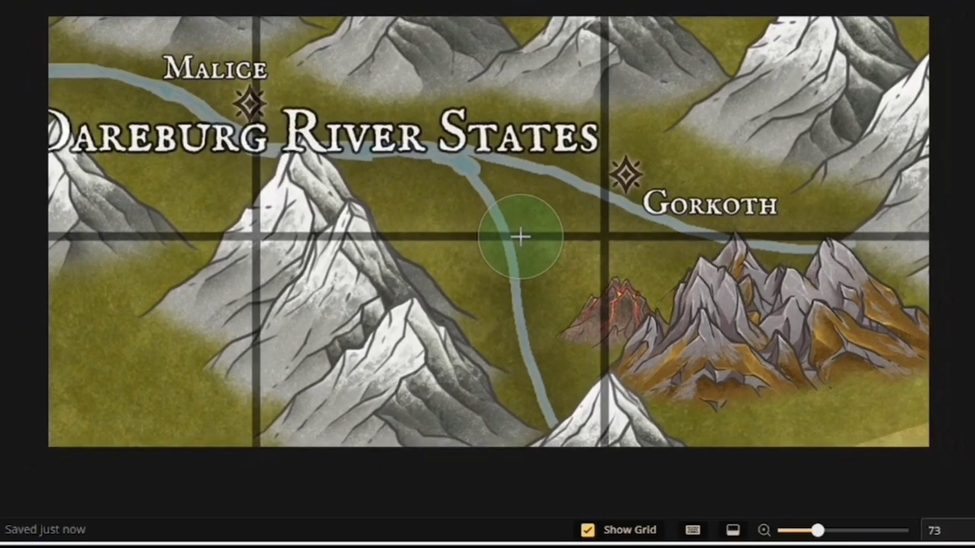
scroll(521, 237, up, 3)
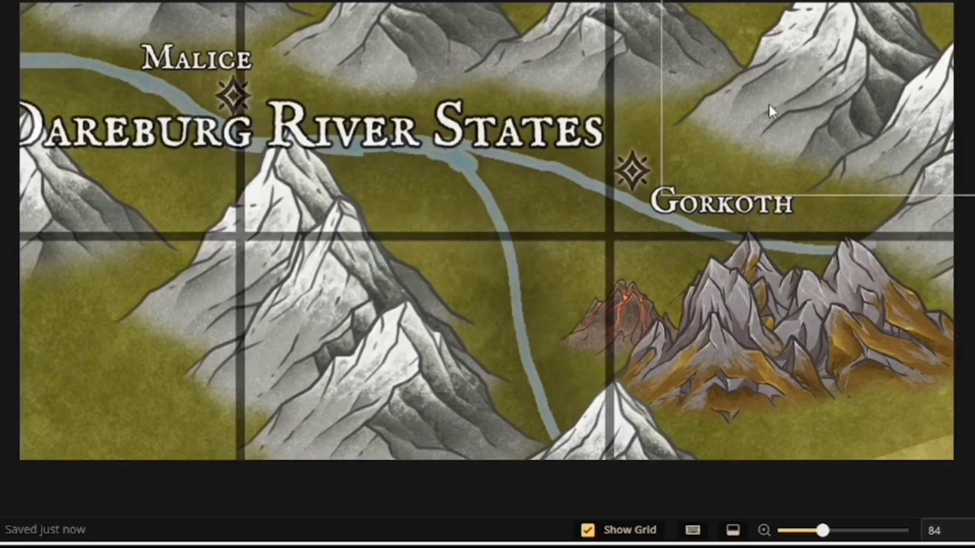
click(794, 95)
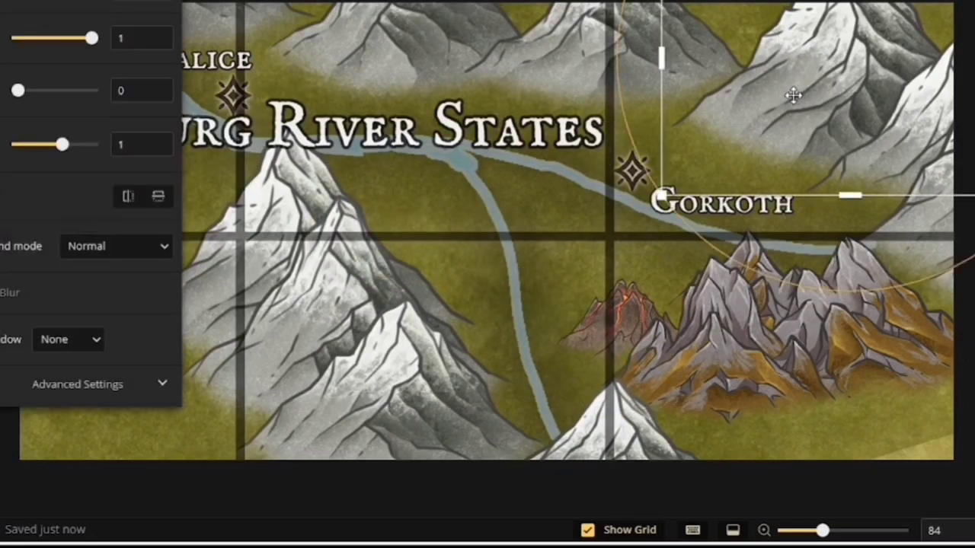